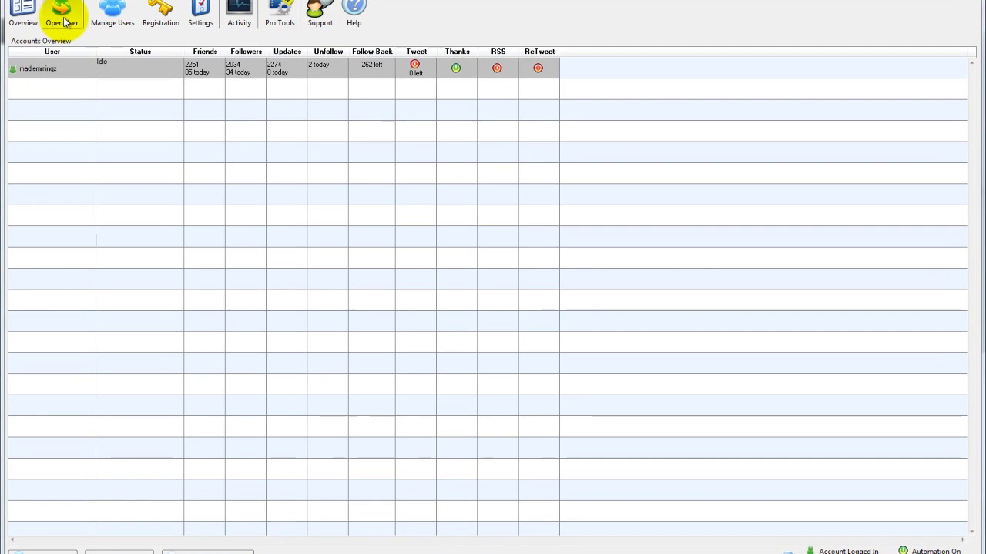
Open the listed user account and change the Tweet Search keywords to "social media" blogging, without the minus sign.
{"action": "left_click", "coordinate": [107, 45]}
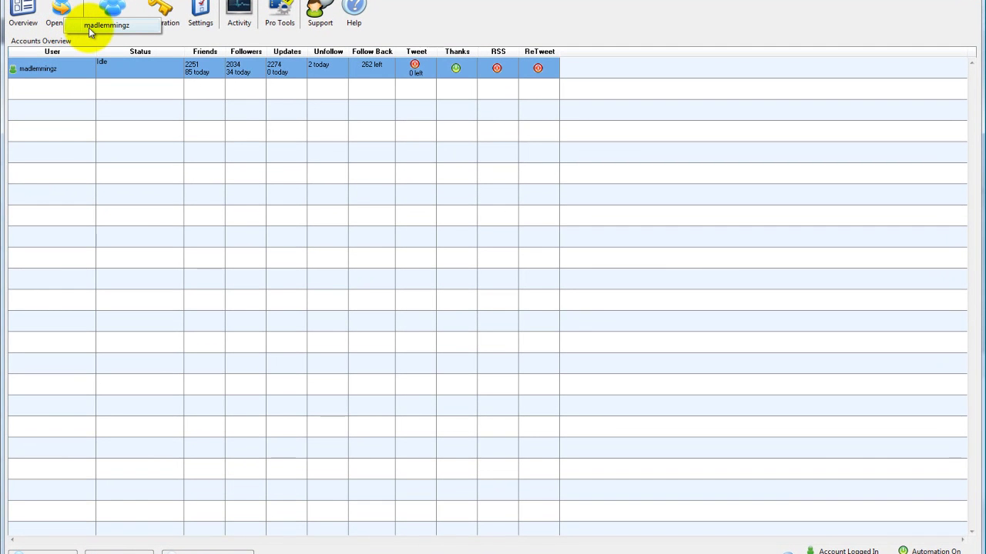
{"action": "left_click", "coordinate": [90, 29]}
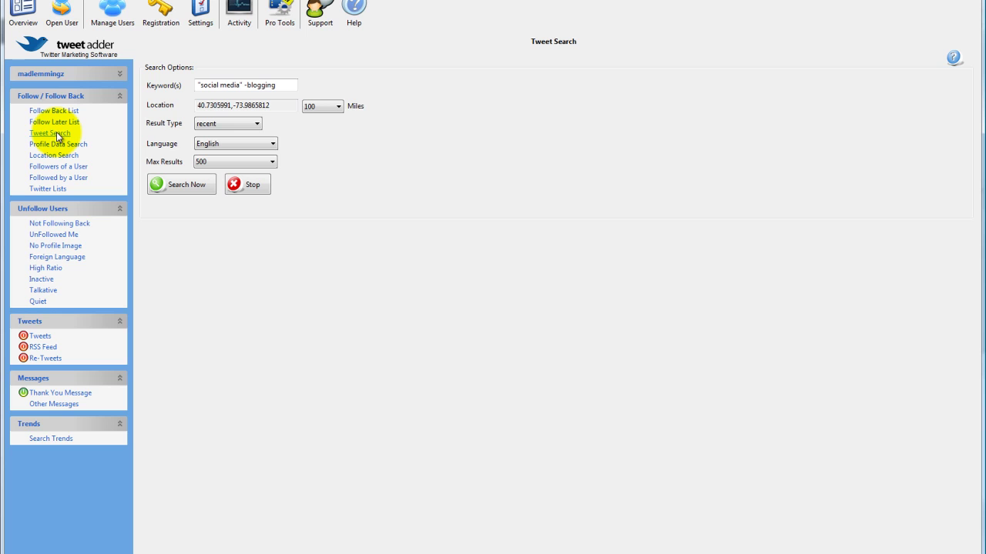
{"action": "left_click", "coordinate": [278, 85]}
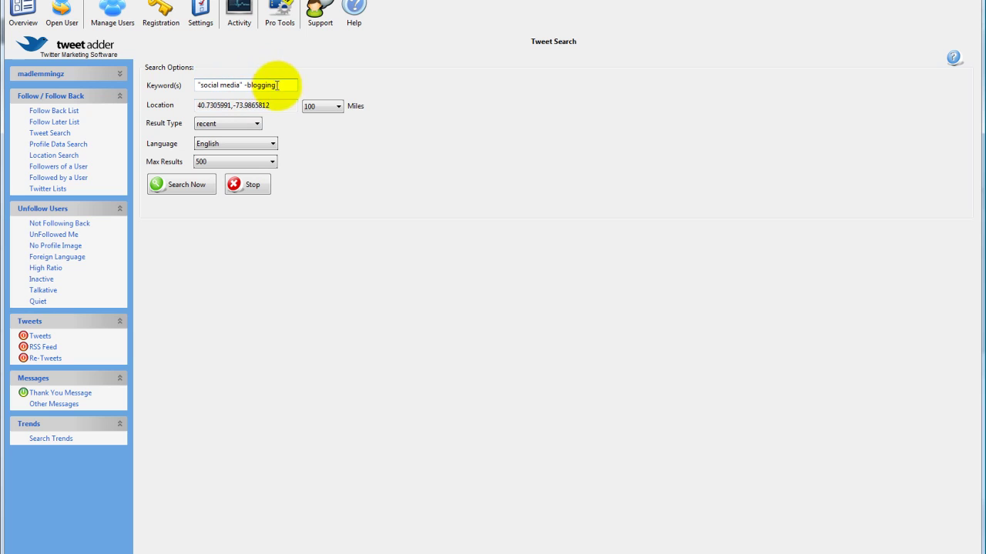
{"action": "left_click_drag", "start_coordinate": [199, 85], "coordinate": [248, 84]}
{"action": "left_click", "coordinate": [247, 85]}
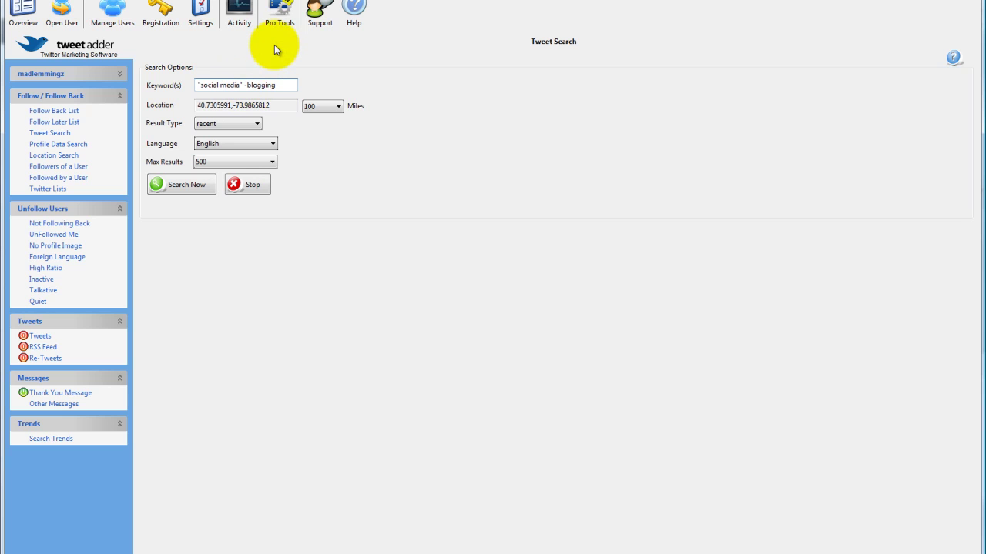
{"action": "key", "text": "BackSpace"}
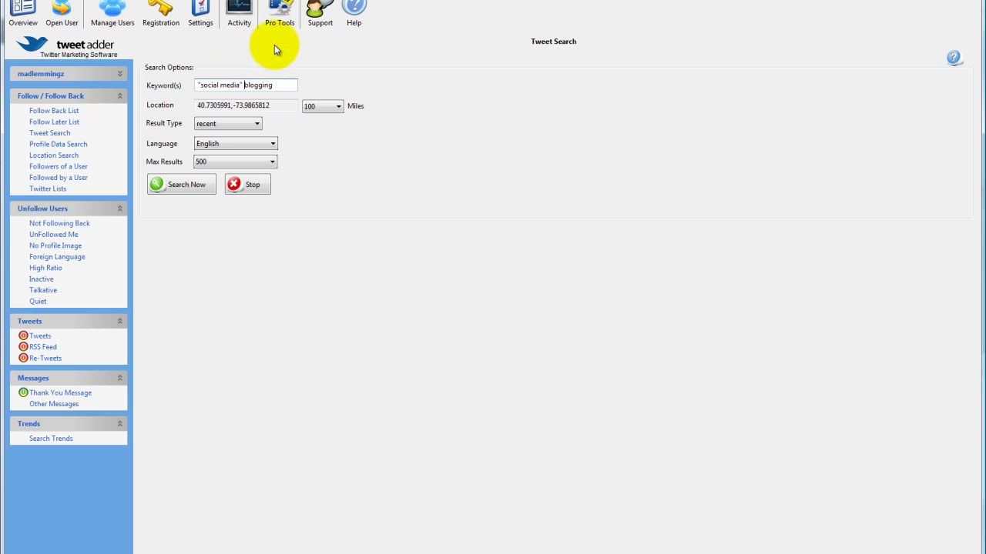
Look up "london" and insert London, Greater London, England, United Kingdom as the tweet search location.
{"action": "left_click", "coordinate": [241, 105]}
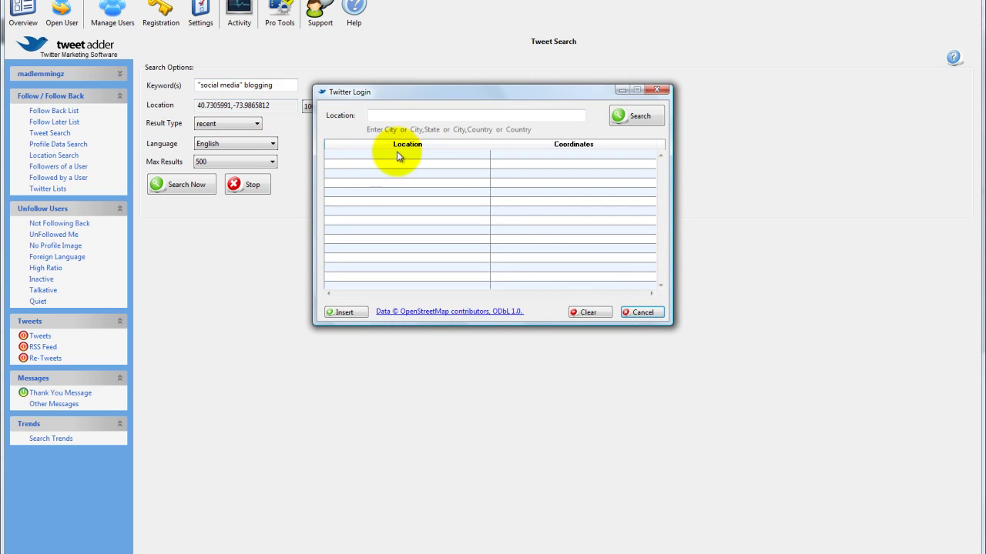
{"action": "left_click", "coordinate": [384, 115]}
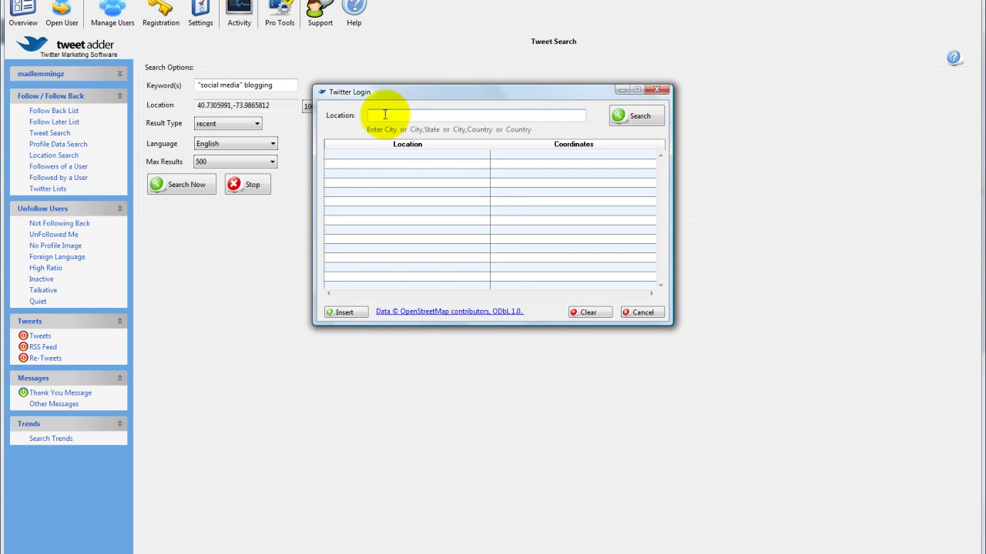
{"action": "type", "text": "london"}
{"action": "left_click", "coordinate": [637, 116]}
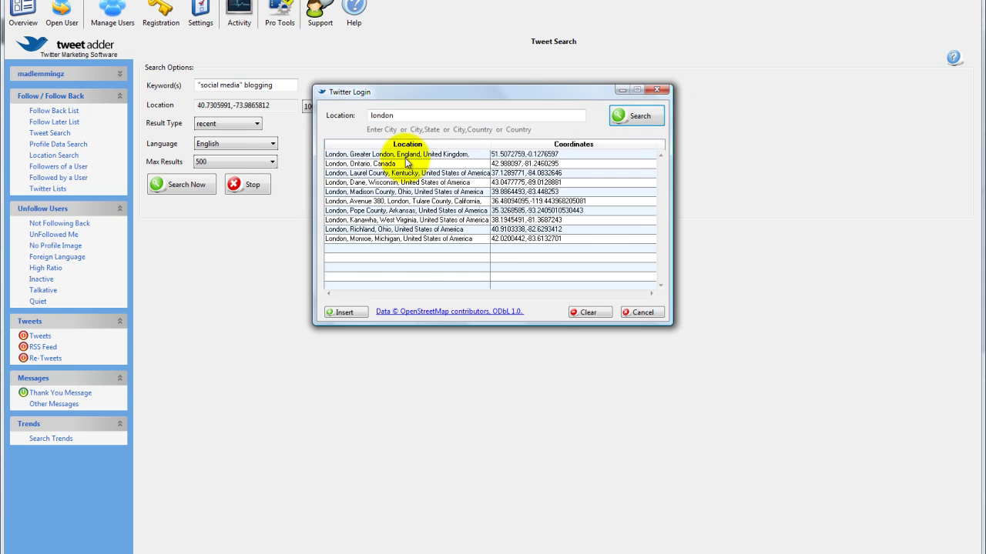
{"action": "left_click", "coordinate": [373, 155]}
{"action": "left_click", "coordinate": [348, 311]}
Select a 100-mile radius around the location and run the tweet search.
{"action": "left_click", "coordinate": [324, 108]}
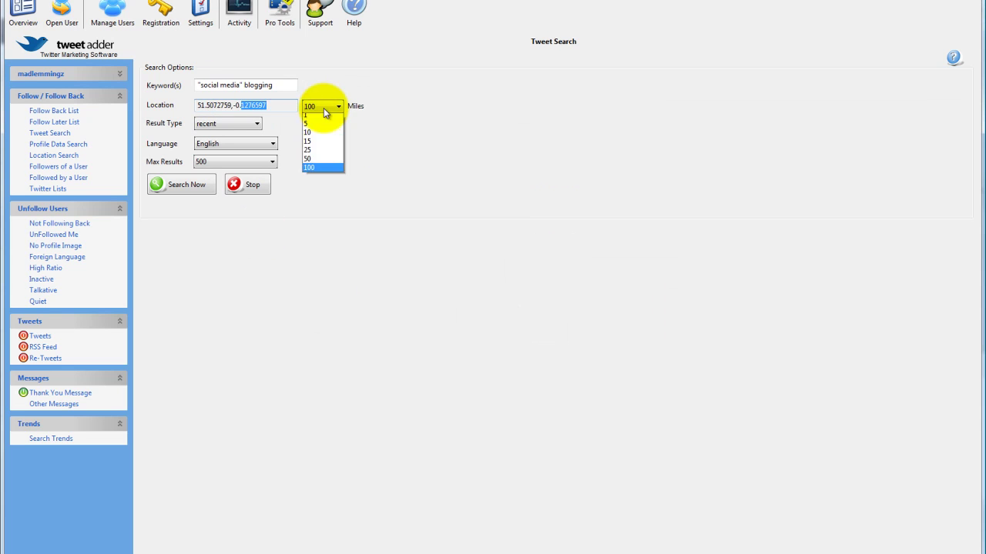
{"action": "left_click", "coordinate": [320, 172]}
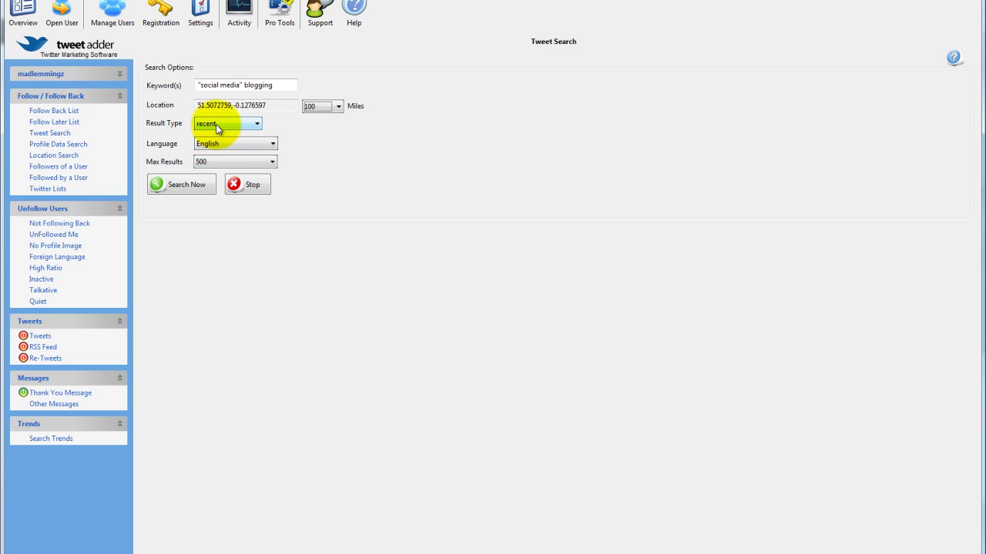
{"action": "left_click", "coordinate": [172, 187]}
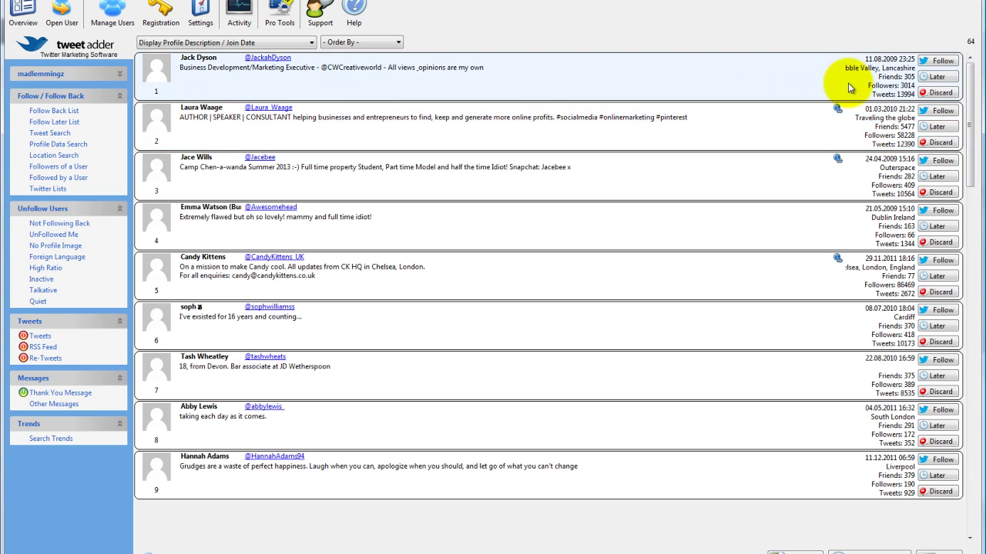
Follow the first three users in the tweet search results.
{"action": "left_click", "coordinate": [931, 65]}
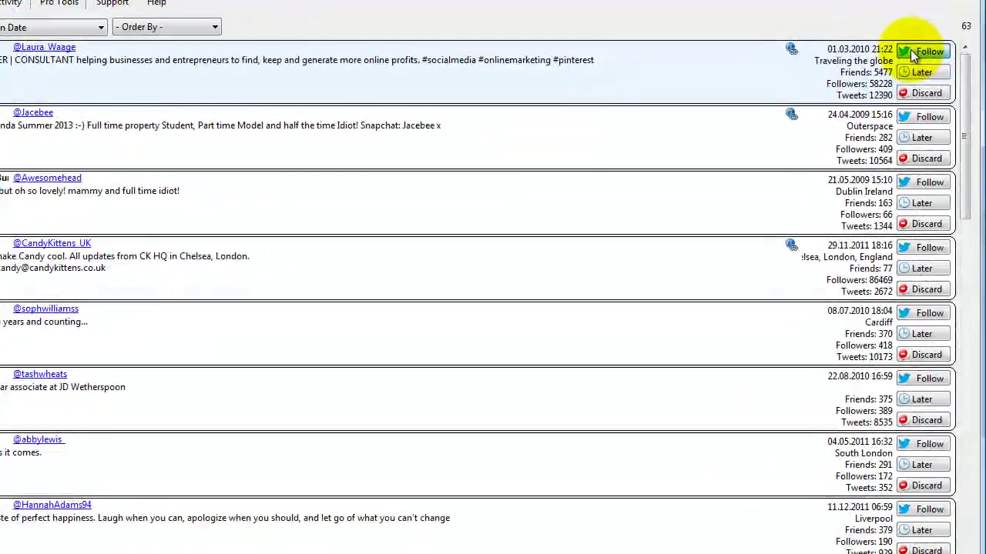
{"action": "left_click", "coordinate": [931, 63]}
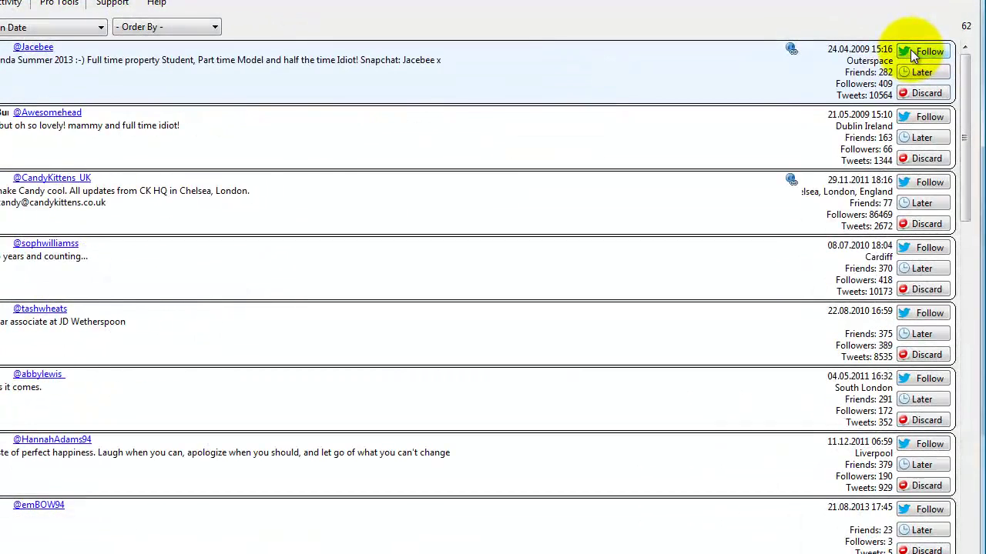
{"action": "left_click", "coordinate": [912, 50]}
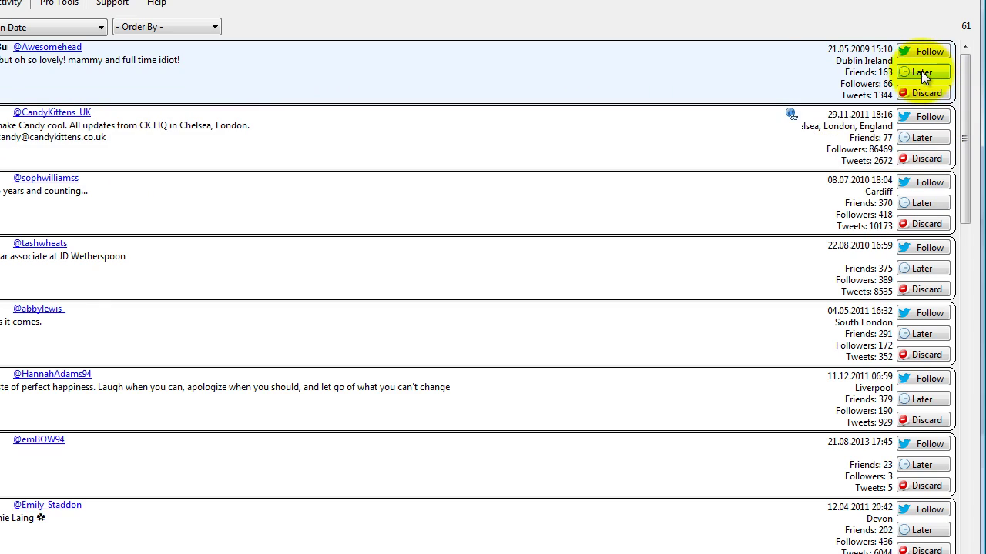
Send the next four users in the search results to the Follow Later List.
{"action": "left_click", "coordinate": [921, 71]}
{"action": "left_click", "coordinate": [921, 71]}
{"action": "left_click", "coordinate": [921, 71]}
{"action": "left_click", "coordinate": [921, 71]}
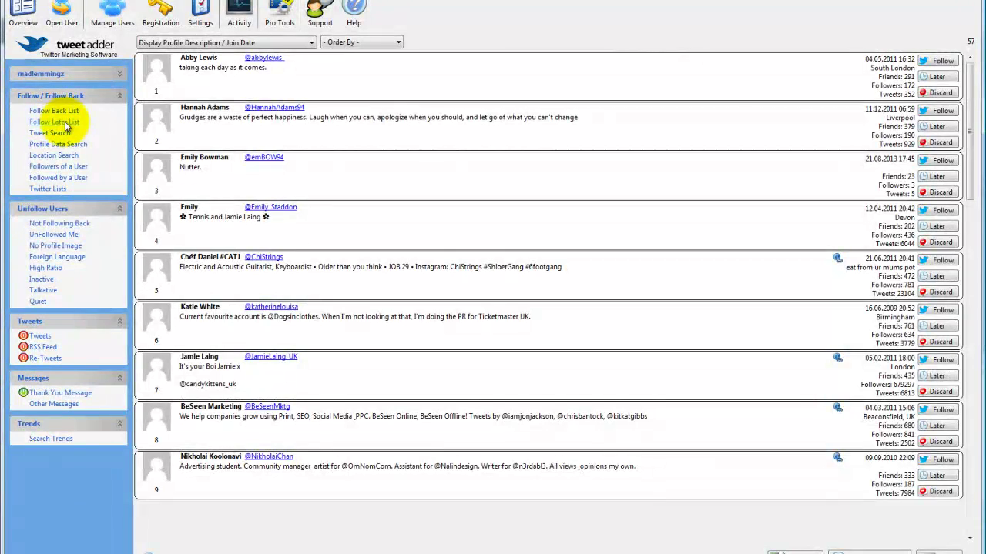
Open the Follow Later List, display profile descriptions with join dates, and review the available sort orders.
{"action": "left_click", "coordinate": [64, 122]}
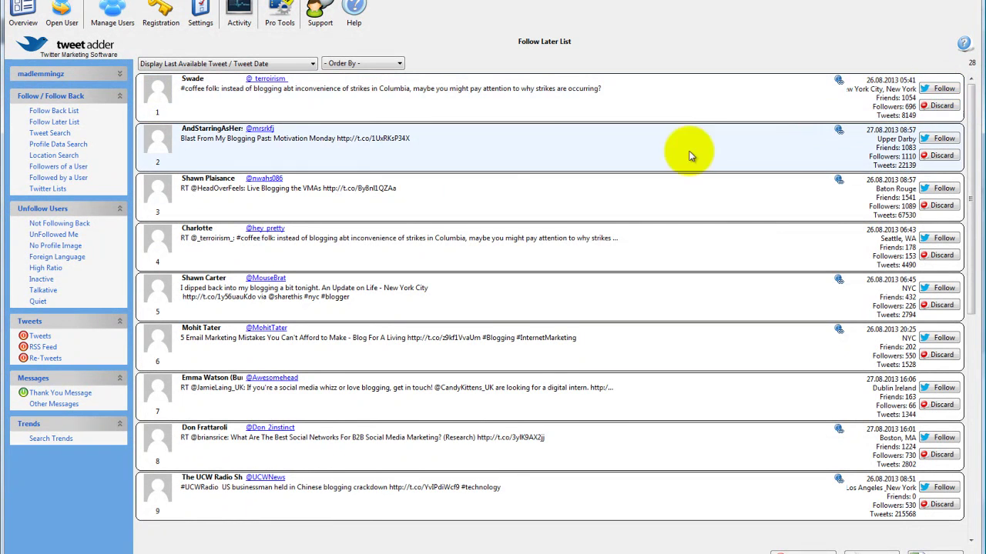
{"action": "left_click", "coordinate": [207, 65]}
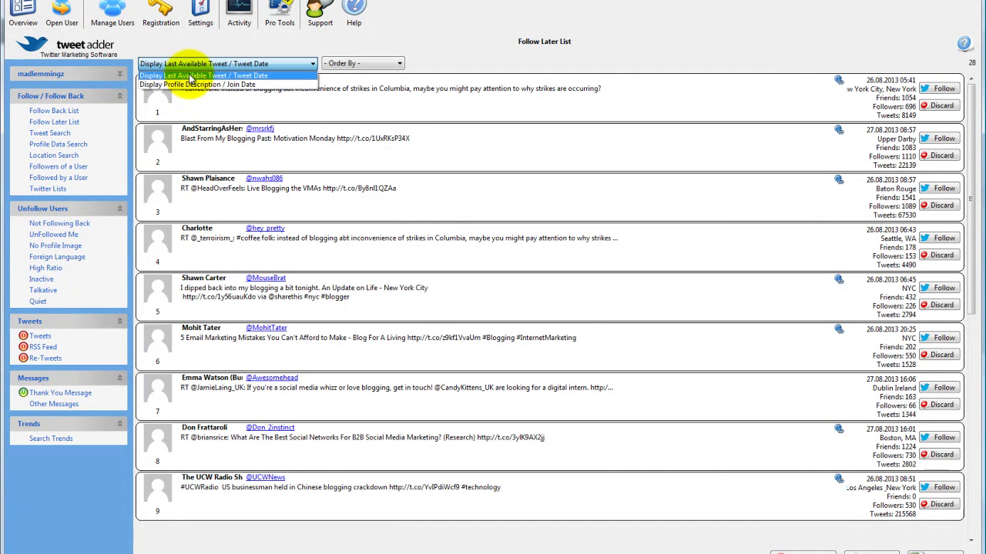
{"action": "left_click", "coordinate": [197, 84]}
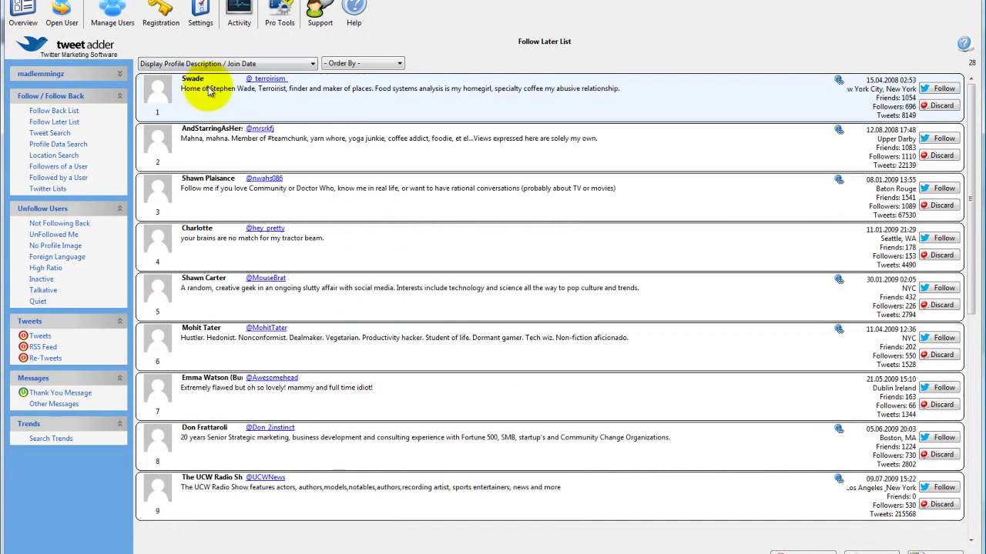
{"action": "left_click", "coordinate": [353, 65]}
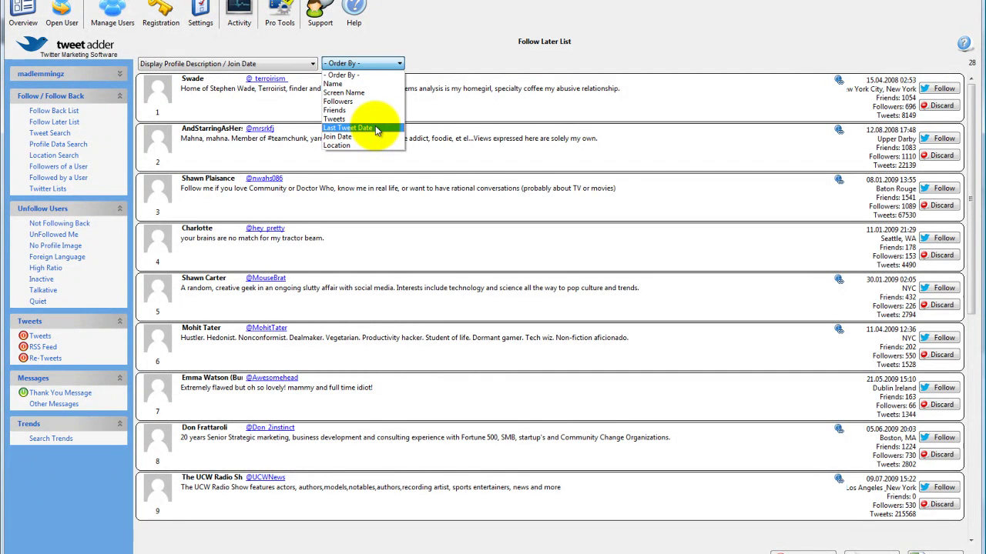
{"action": "left_click", "coordinate": [339, 65]}
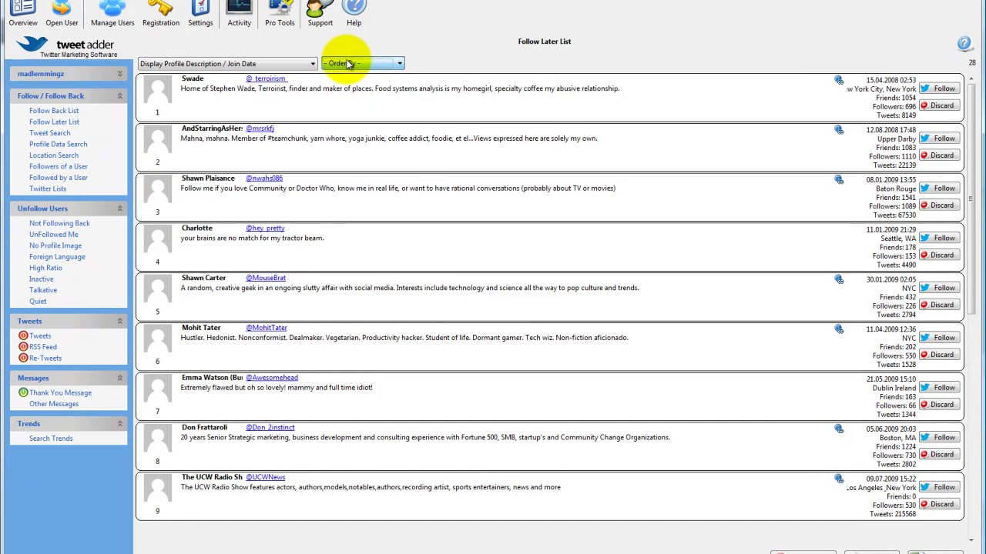
In the Profile Data Search, set profiles with default profile images to Yes and the language to English.
{"action": "left_click", "coordinate": [53, 133]}
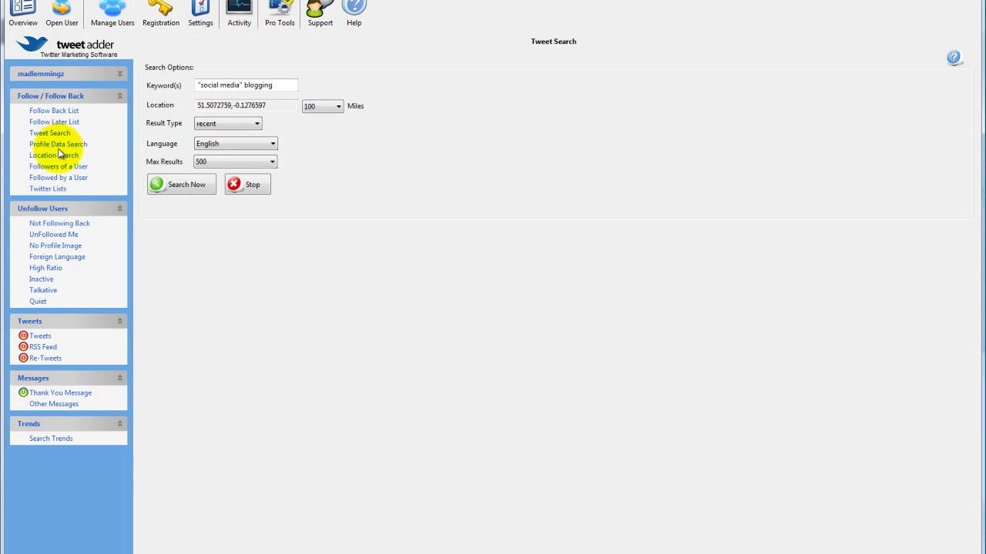
{"action": "left_click", "coordinate": [55, 144]}
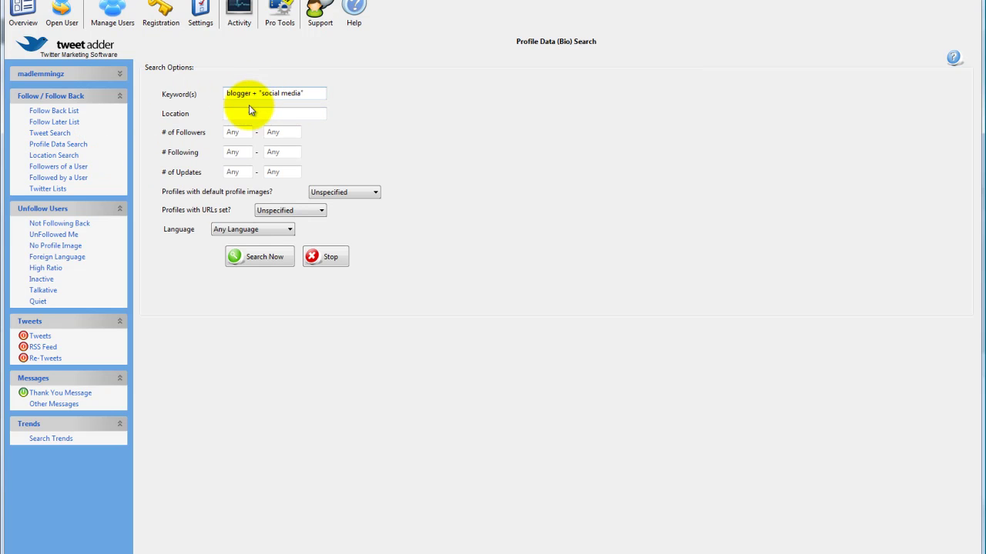
{"action": "left_click", "coordinate": [231, 115]}
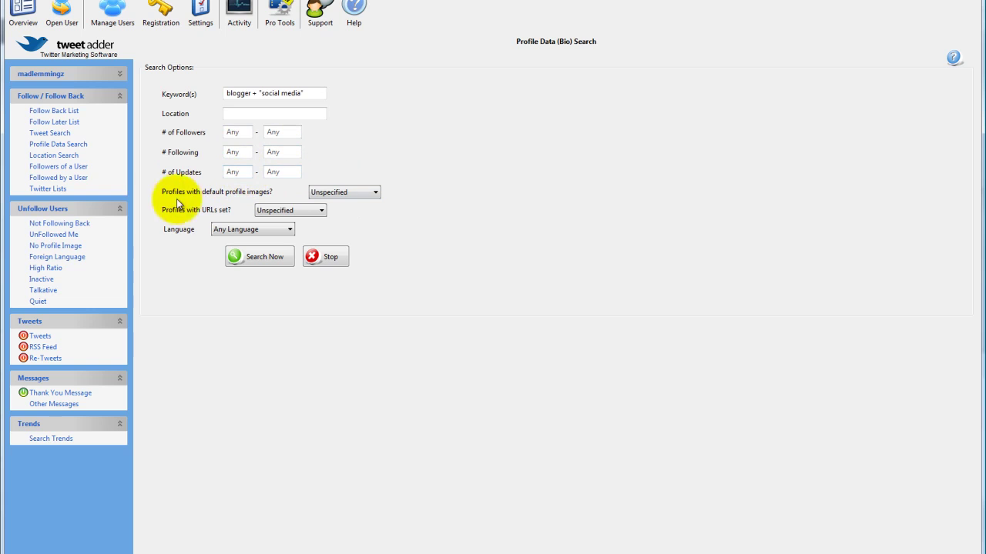
{"action": "left_click", "coordinate": [343, 193]}
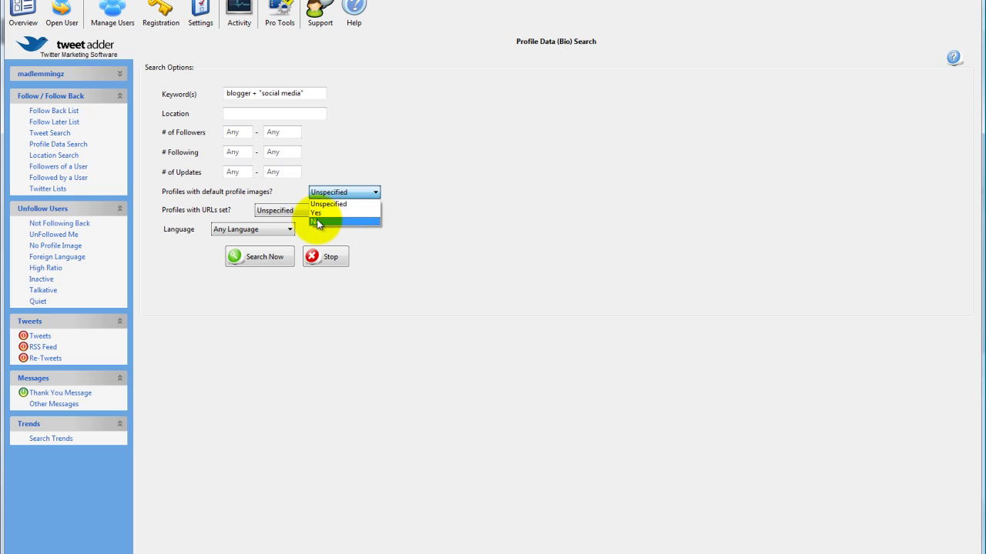
{"action": "left_click", "coordinate": [325, 215]}
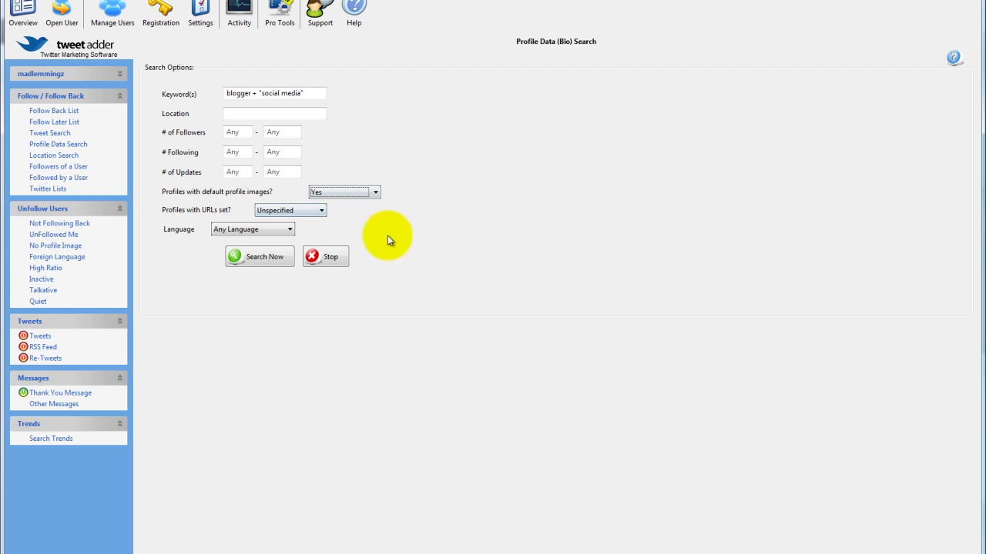
{"action": "left_click", "coordinate": [243, 230]}
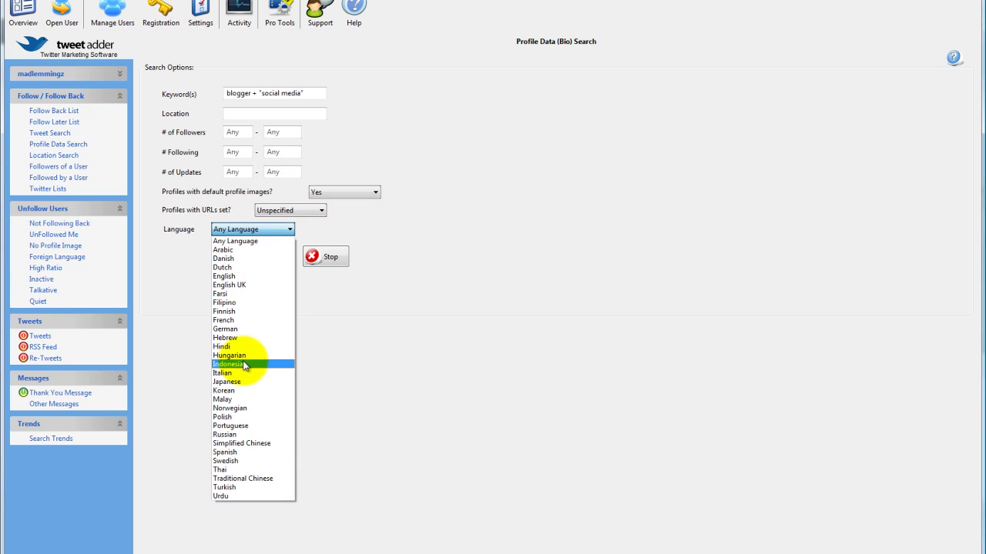
{"action": "left_click", "coordinate": [251, 277]}
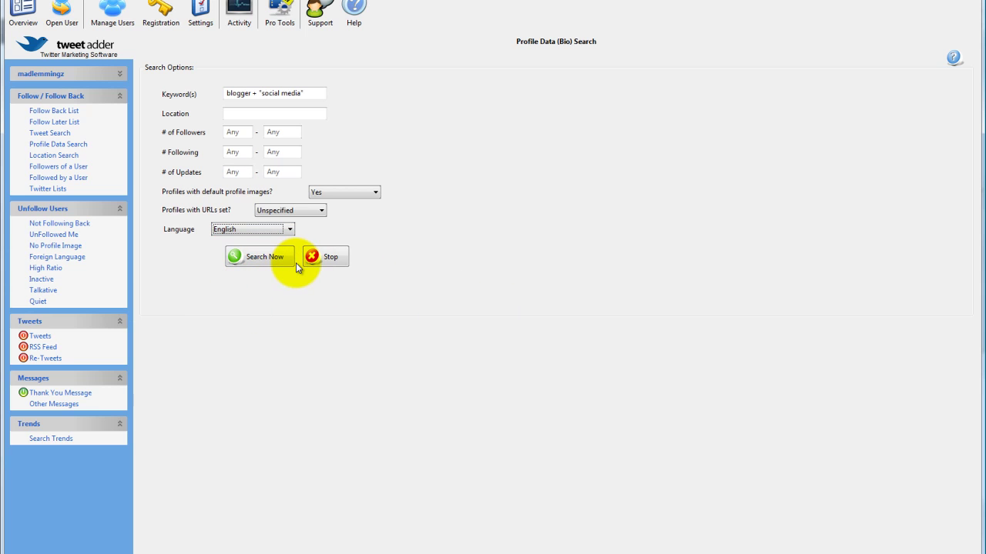
{"action": "left_click", "coordinate": [248, 230]}
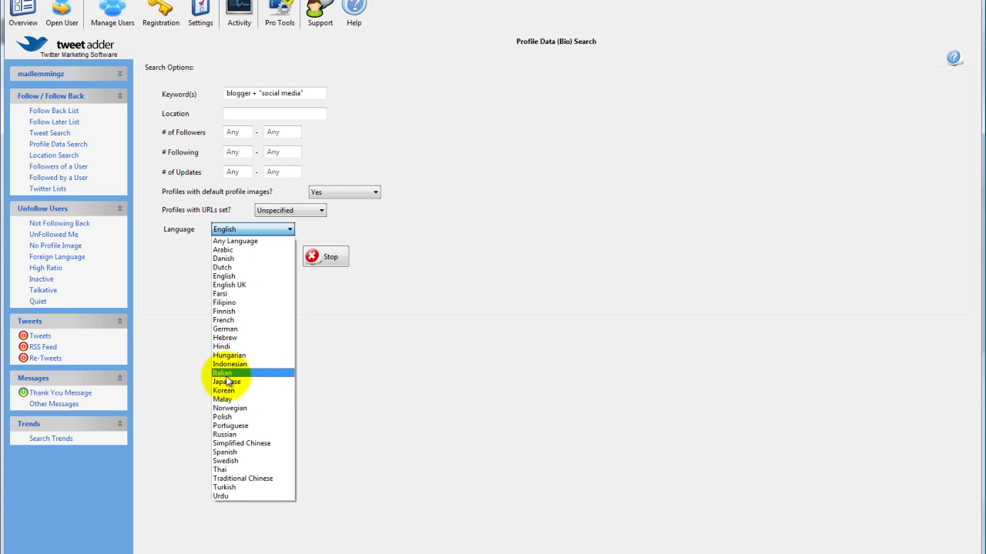
{"action": "left_click", "coordinate": [173, 311]}
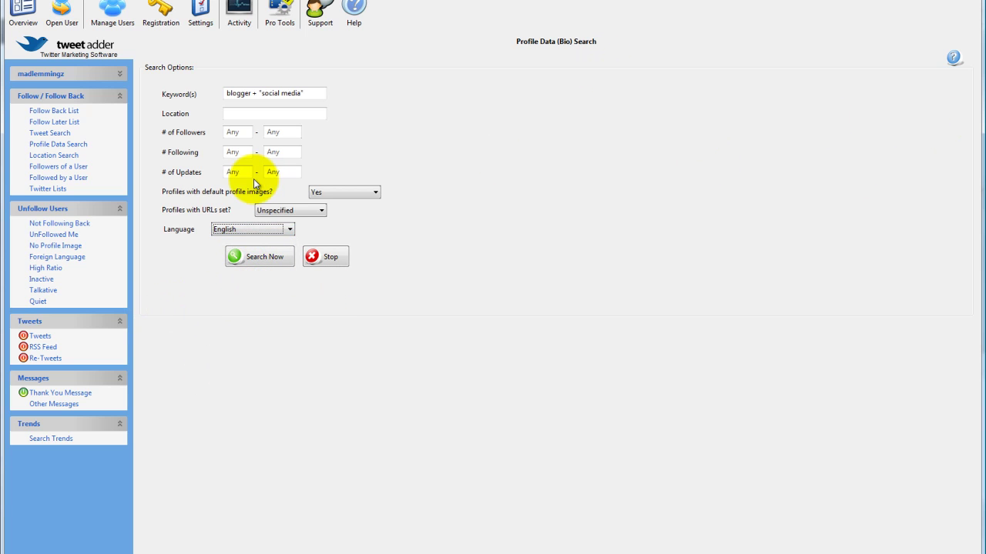
Examine the search options for Location Search, Followers of a User, Followed by a User and Twitter Lists.
{"action": "left_click", "coordinate": [50, 157]}
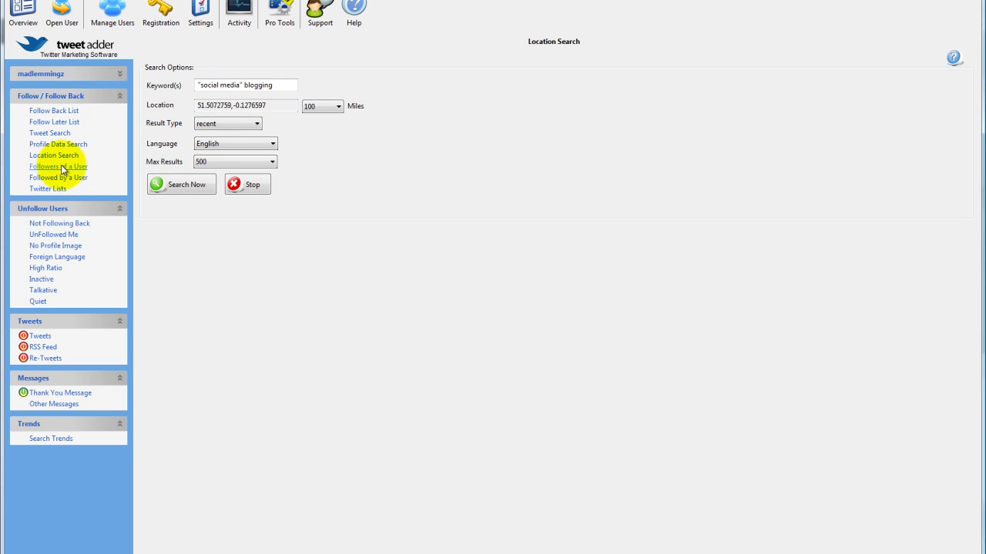
{"action": "left_click", "coordinate": [60, 168]}
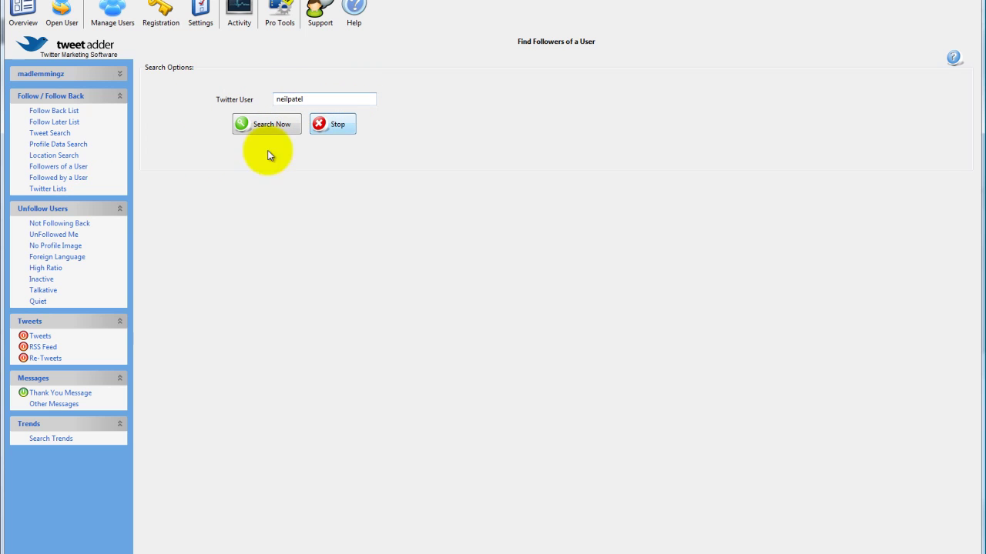
{"action": "left_click", "coordinate": [62, 181]}
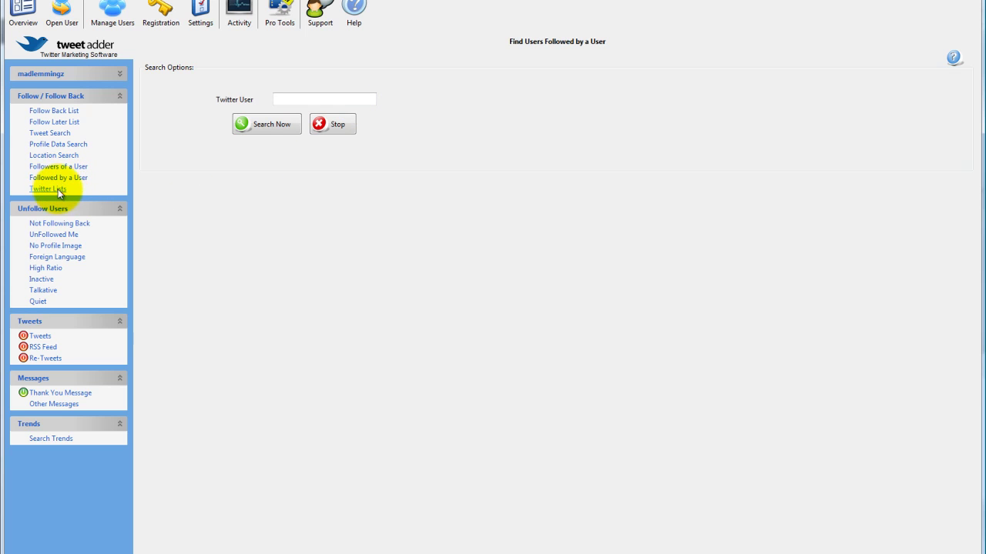
{"action": "left_click", "coordinate": [61, 188]}
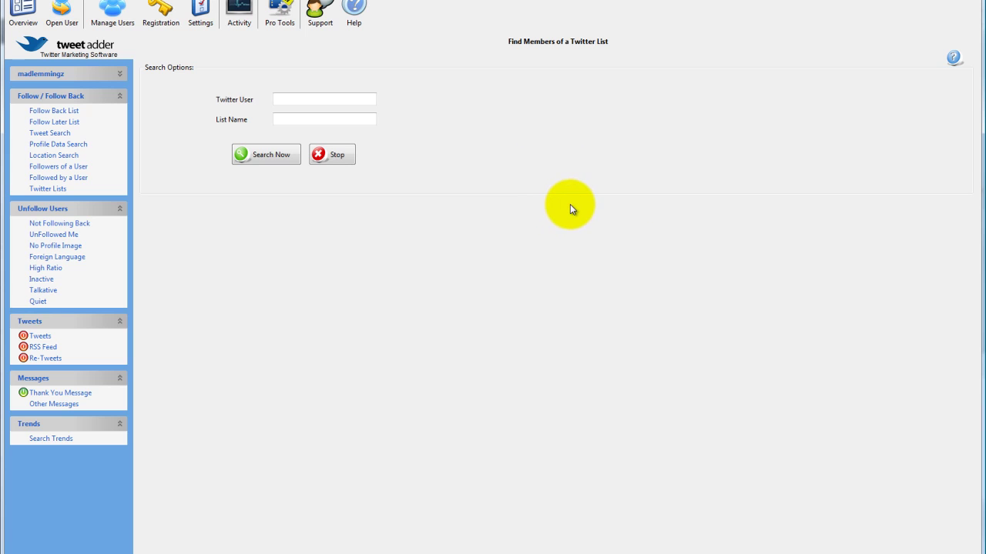
{"action": "left_click", "coordinate": [309, 100]}
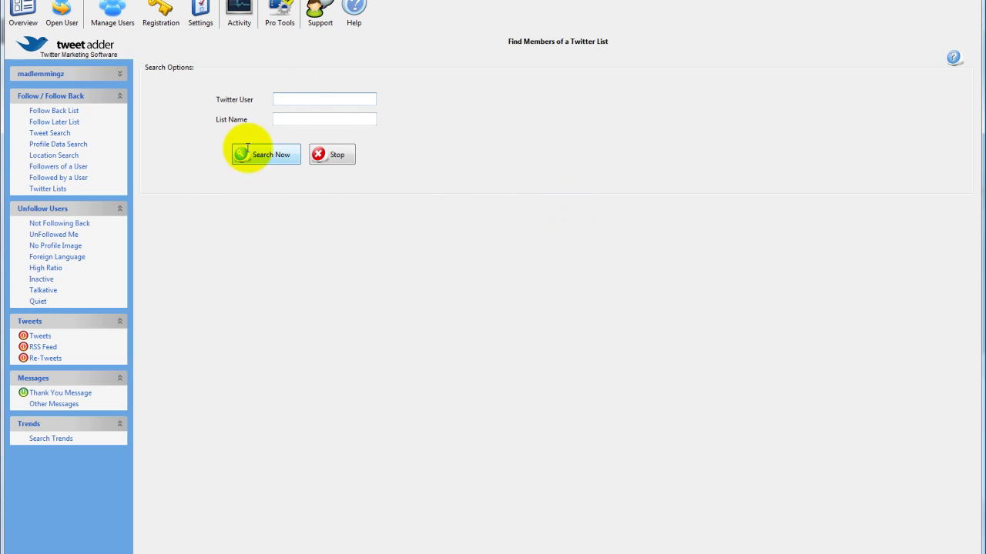
{"action": "left_click", "coordinate": [292, 120]}
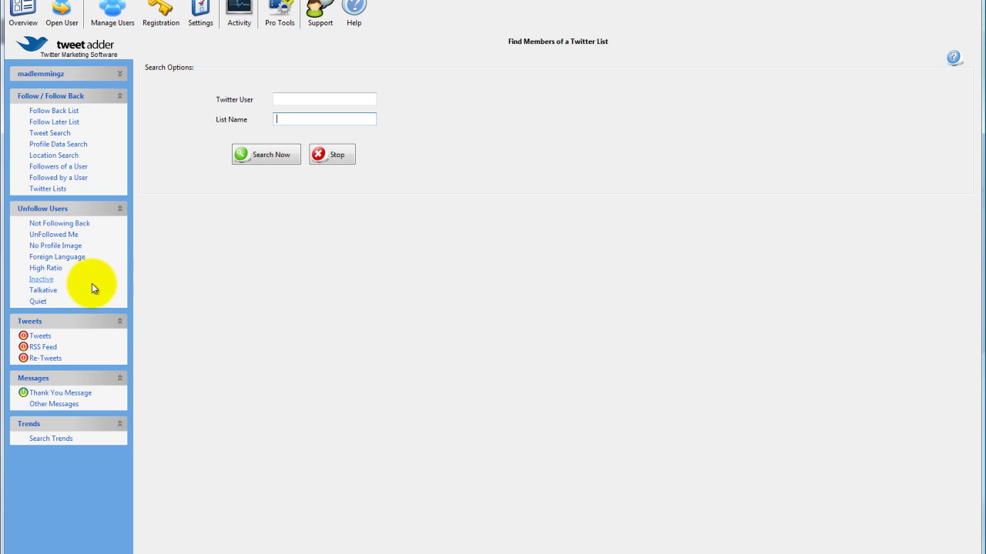
Review the No Profile Image, UnFollowed Me and High Ratio lists of users to unfollow.
{"action": "left_click", "coordinate": [60, 247]}
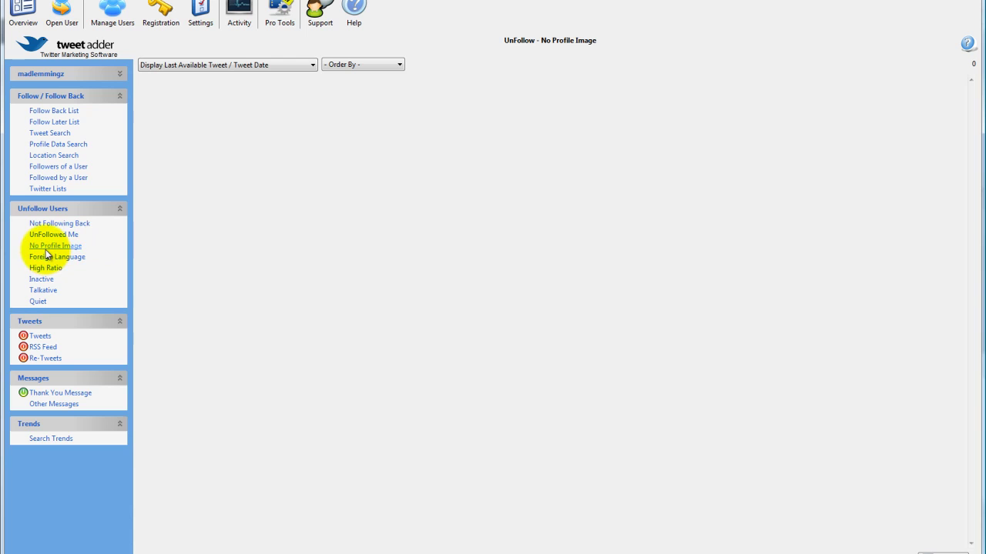
{"action": "left_click", "coordinate": [52, 236]}
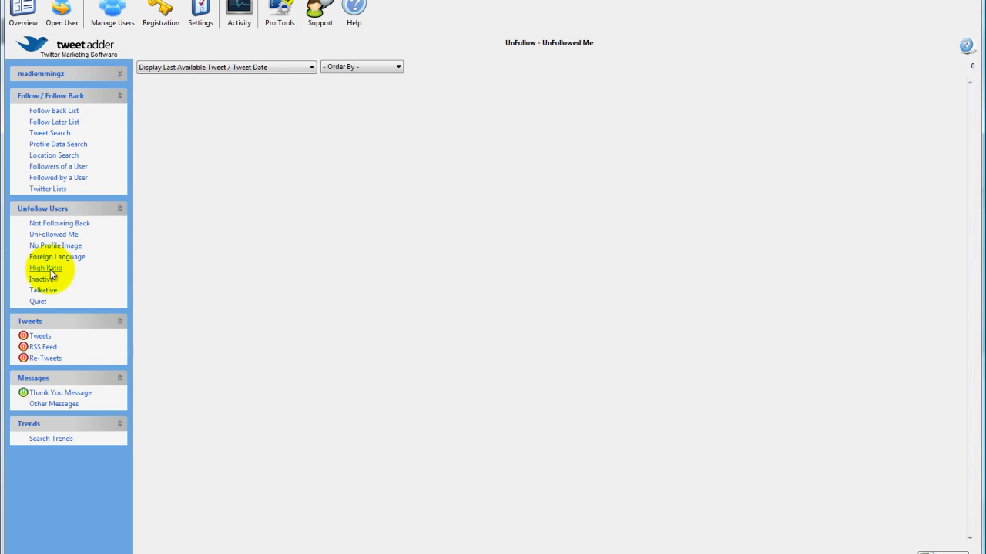
{"action": "left_click", "coordinate": [50, 269]}
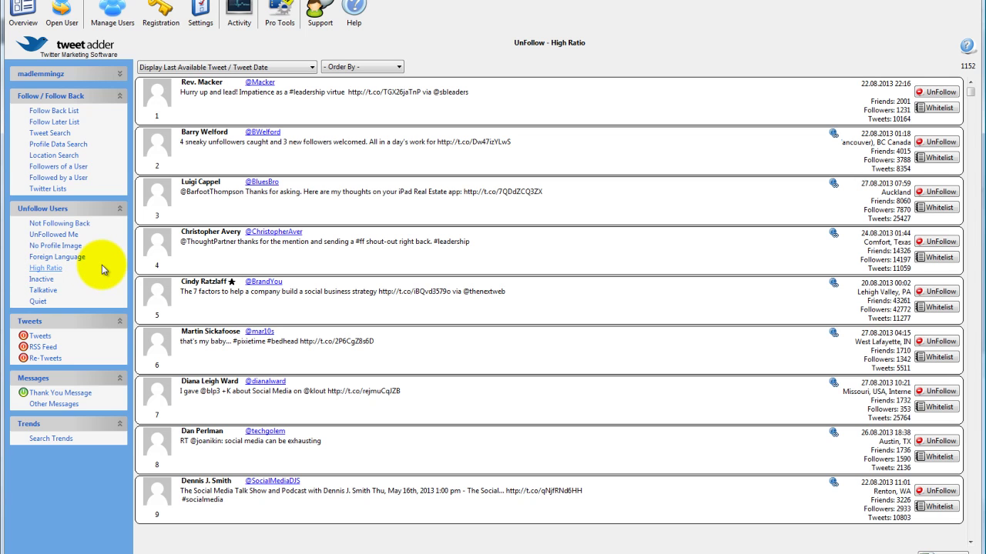
Open the Inactive unfollow list and order its users by Last Tweet Date.
{"action": "left_click", "coordinate": [46, 281]}
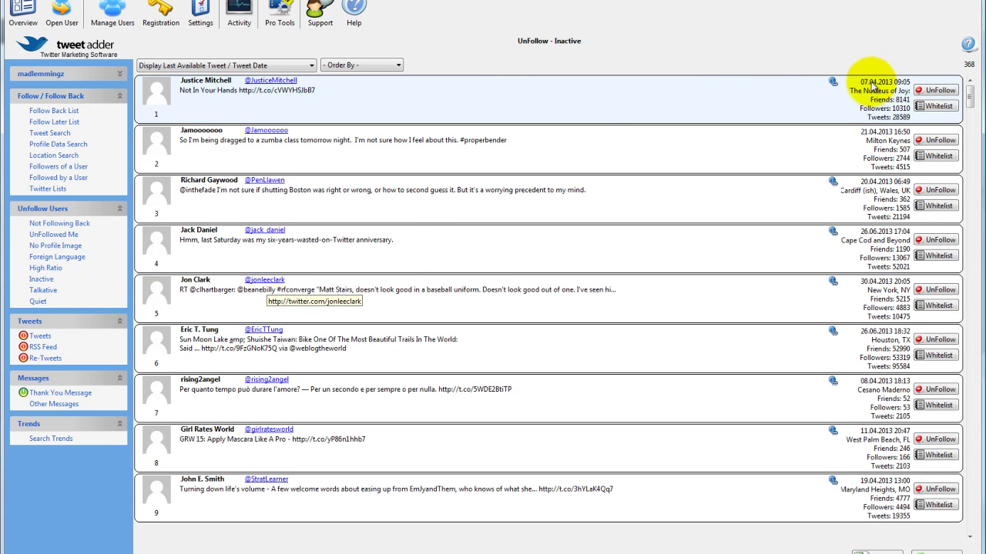
{"action": "left_click", "coordinate": [365, 67]}
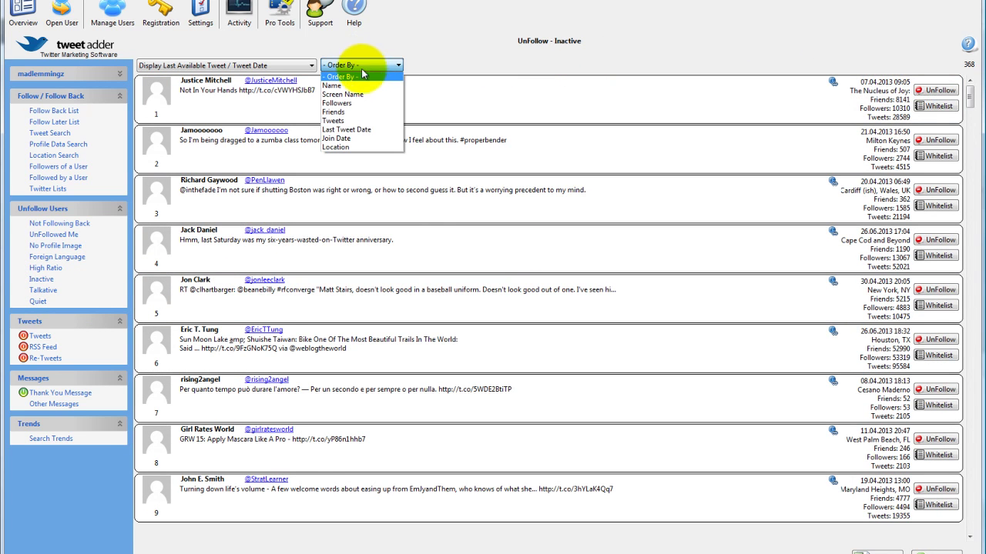
{"action": "left_click", "coordinate": [352, 130]}
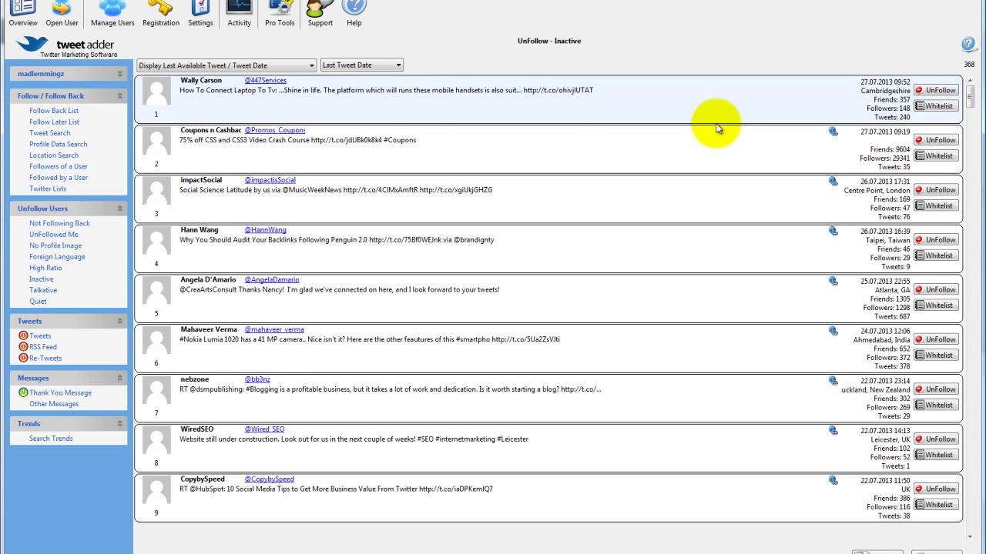
Unfollow a batch of inactive users with the oldest last tweets, at the end of the ordered list.
{"action": "left_click_drag", "start_coordinate": [972, 97], "coordinate": [969, 517]}
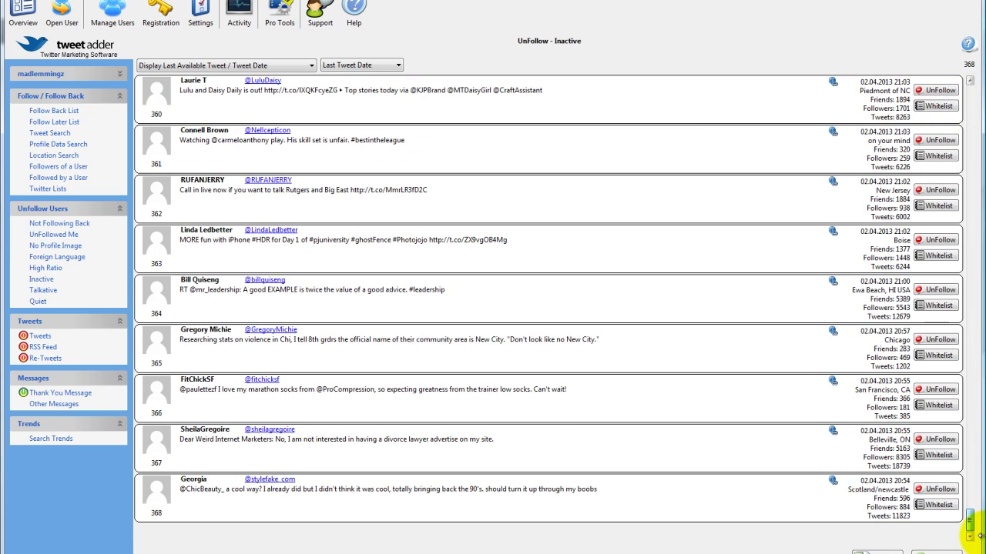
{"action": "left_click", "coordinate": [937, 489]}
{"action": "left_click", "coordinate": [939, 439]}
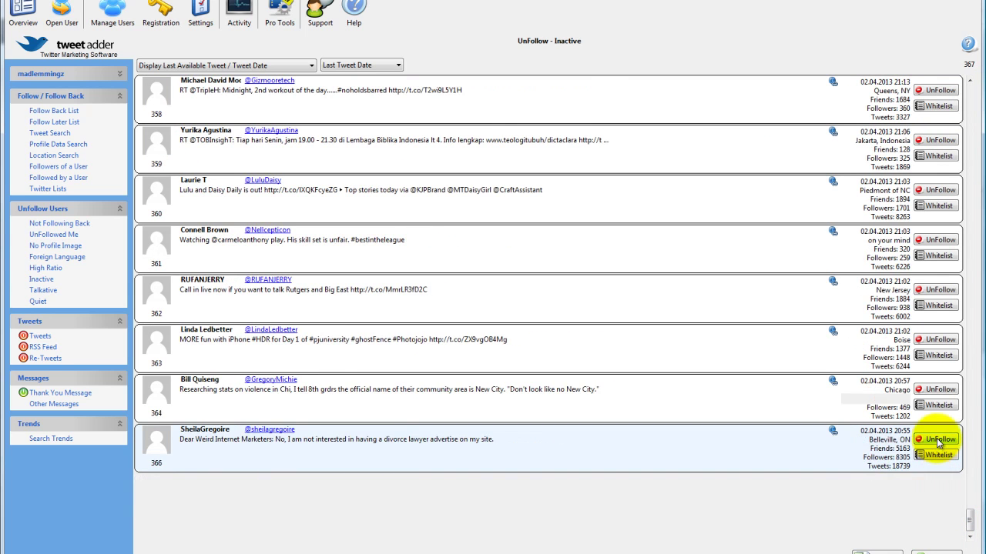
{"action": "left_click", "coordinate": [935, 341]}
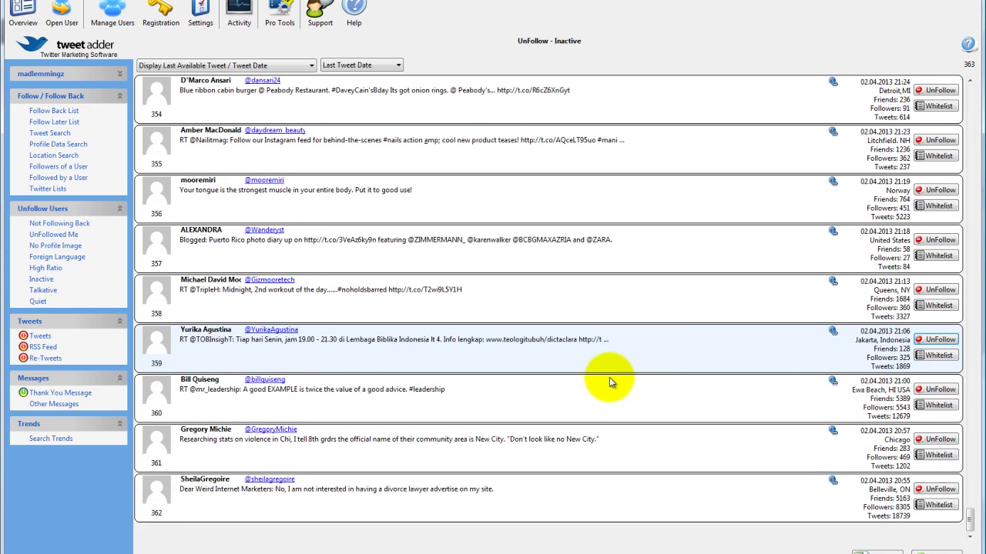
{"action": "left_click", "coordinate": [926, 343]}
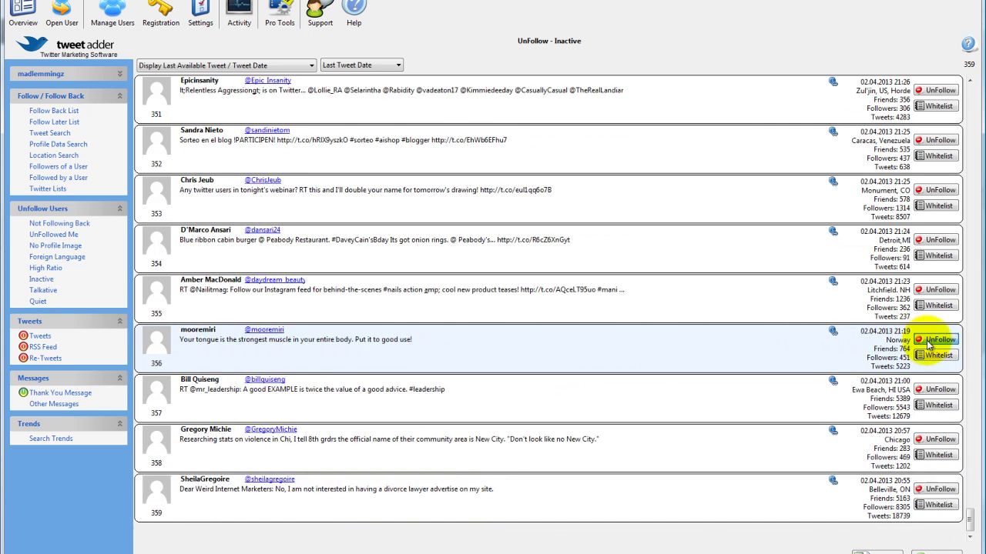
{"action": "left_click", "coordinate": [927, 344]}
{"action": "left_click", "coordinate": [928, 344]}
{"action": "left_click", "coordinate": [928, 344]}
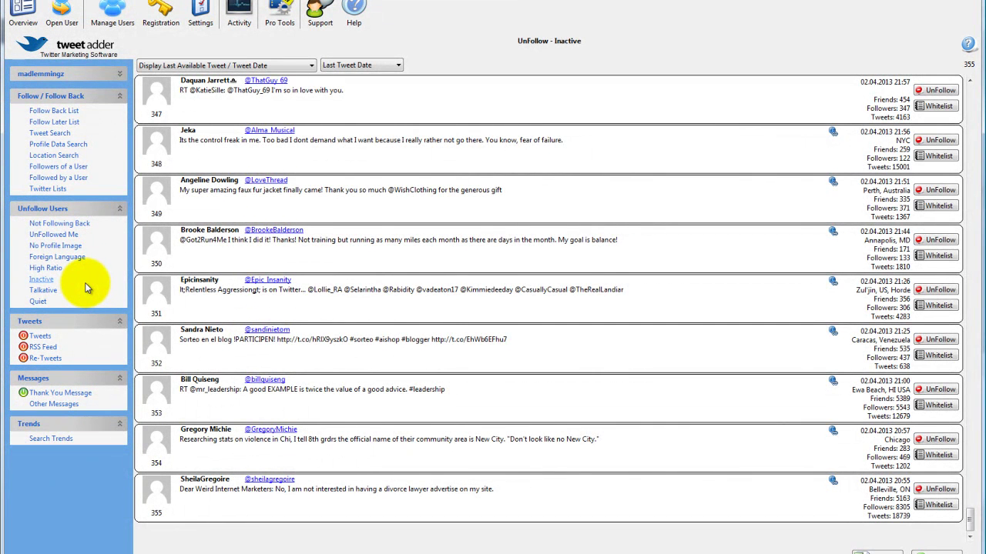
Review the Talkative and Quiet lists of users to unfollow.
{"action": "left_click", "coordinate": [44, 292]}
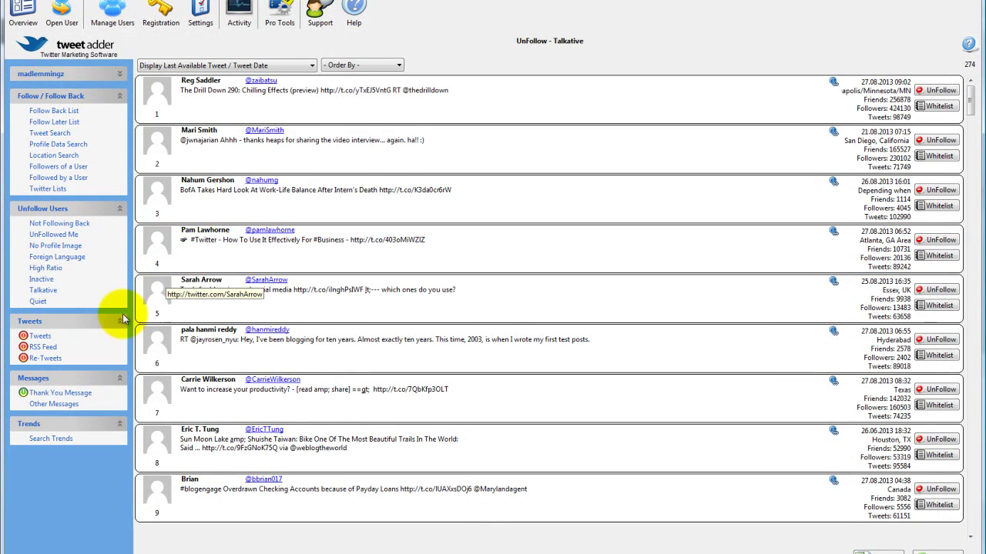
{"action": "left_click", "coordinate": [38, 301]}
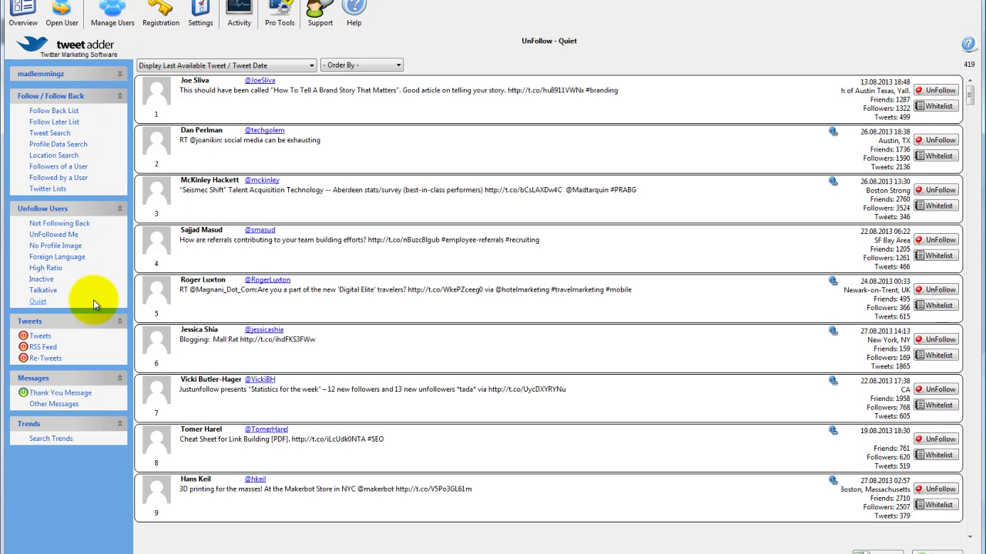
Examine the automation settings for scheduled Tweets, RSS Feed tweets and Re-Tweets.
{"action": "left_click", "coordinate": [39, 336]}
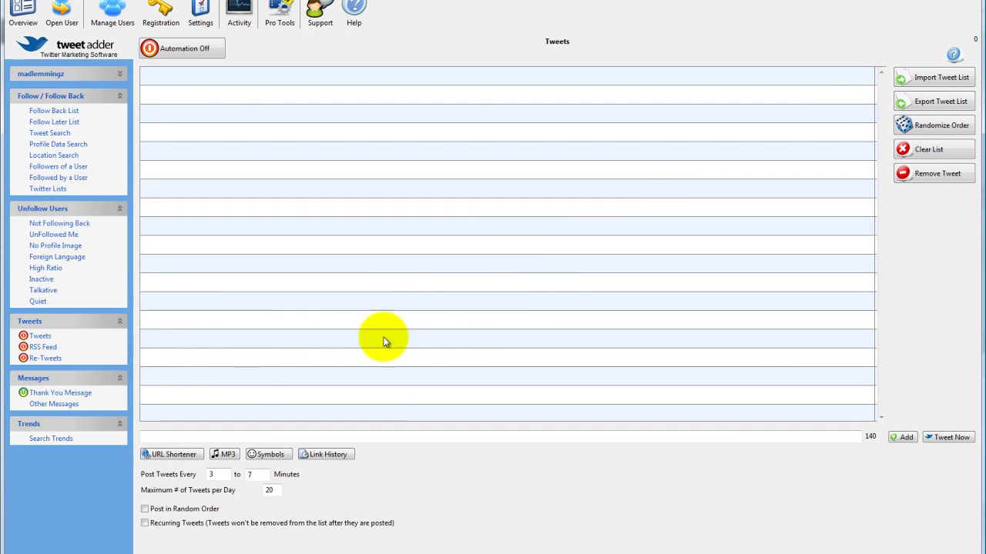
{"action": "left_click", "coordinate": [37, 348]}
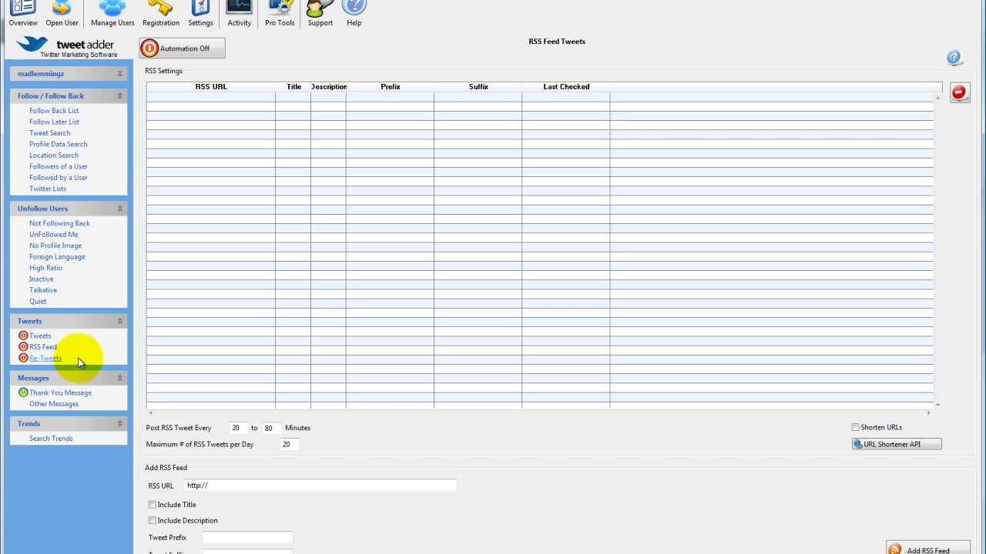
{"action": "left_click", "coordinate": [36, 360]}
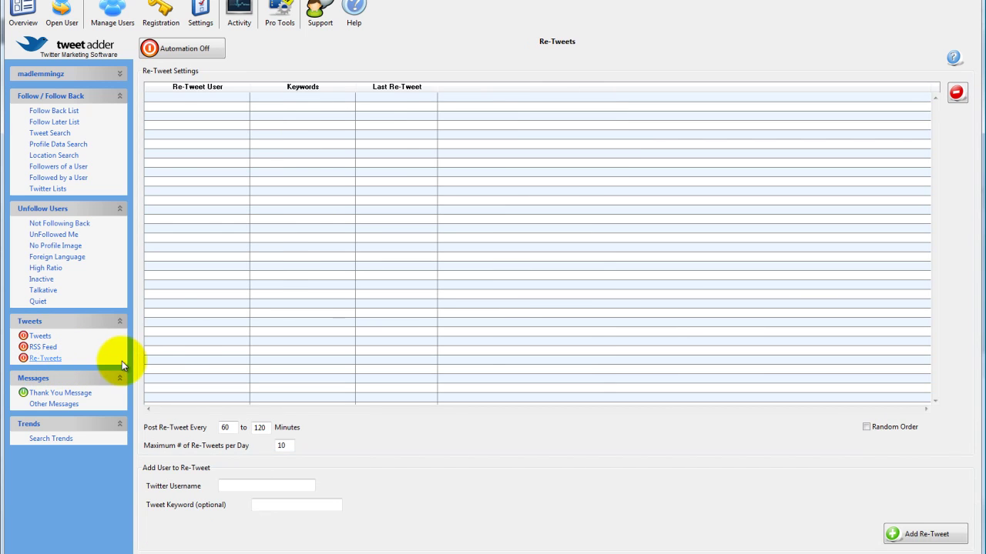
Examine the Thank You Message and Other Messages settings for direct messages, and view the global and local search trends.
{"action": "left_click", "coordinate": [31, 393]}
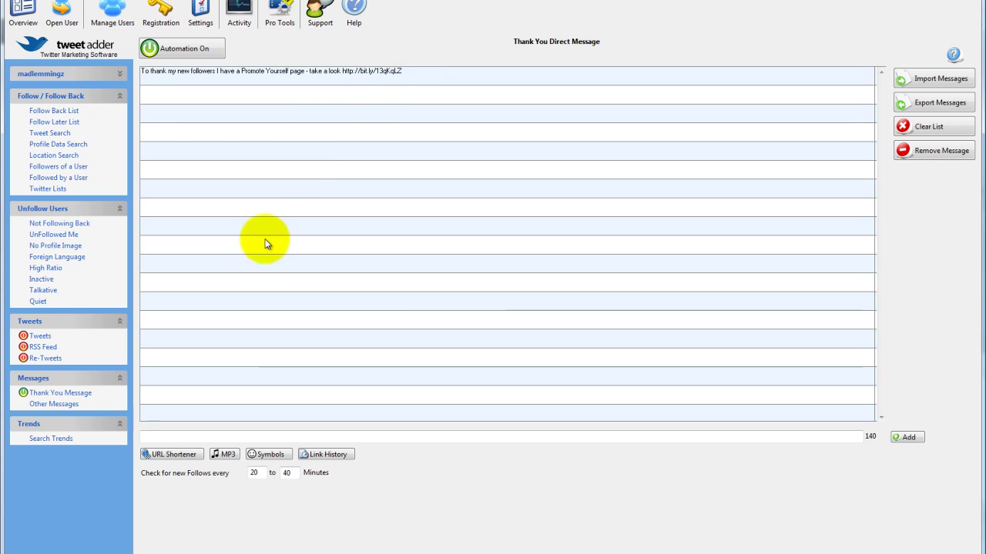
{"action": "left_click", "coordinate": [53, 404]}
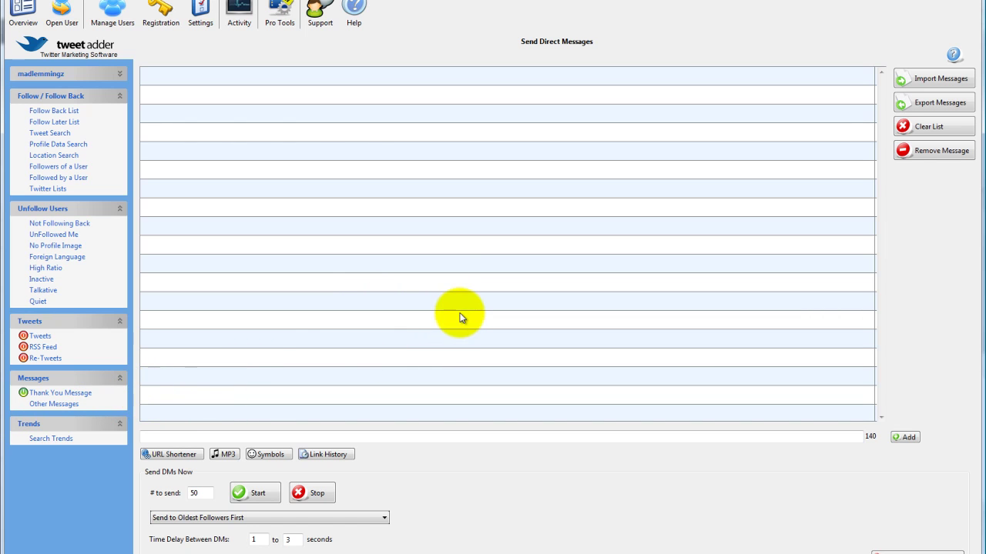
{"action": "left_click", "coordinate": [51, 440]}
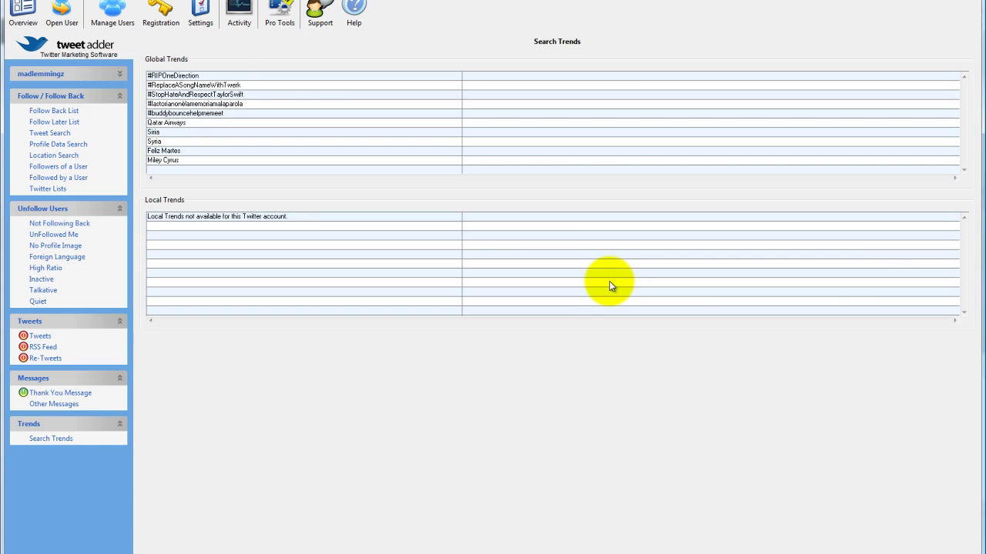